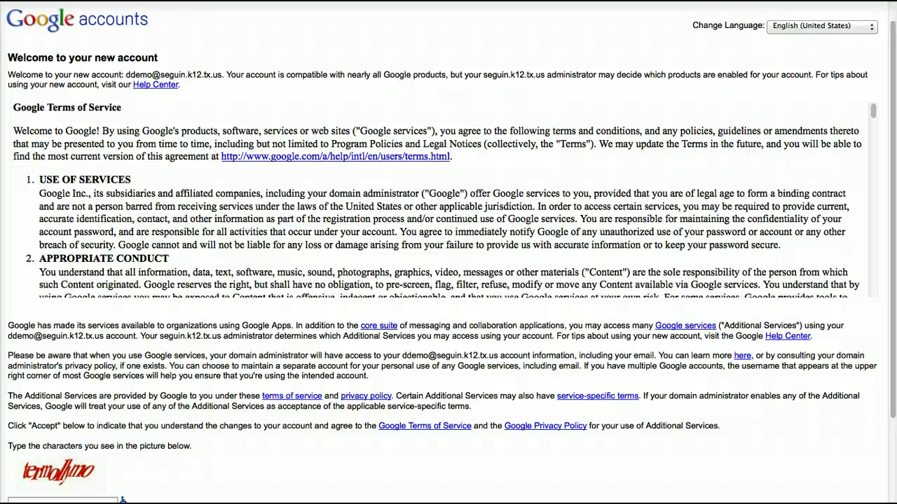
Step: Scroll through the new account's terms-of-service welcome page
{"action": "scroll", "coordinate": [218, 410], "scroll_direction": "down", "scroll_amount": 2}
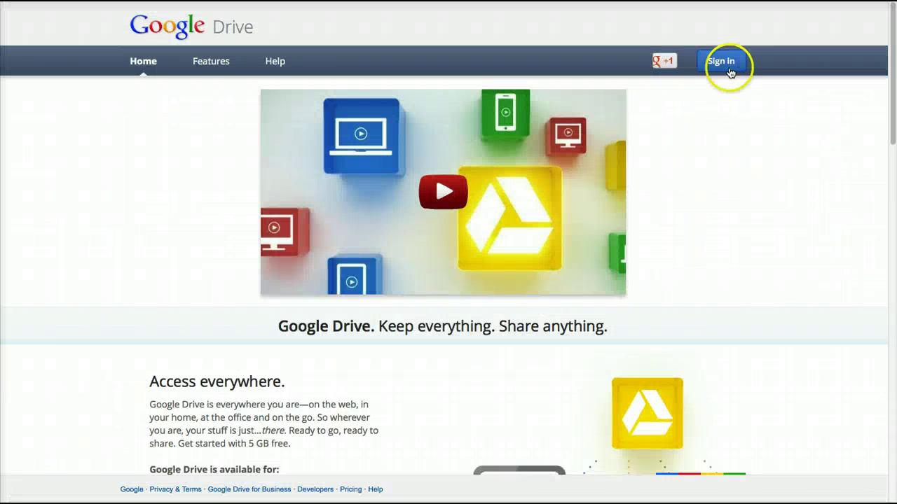
Step: Sign in to Google Drive with the saved school account from the autofill list
{"action": "left_click", "coordinate": [725, 61]}
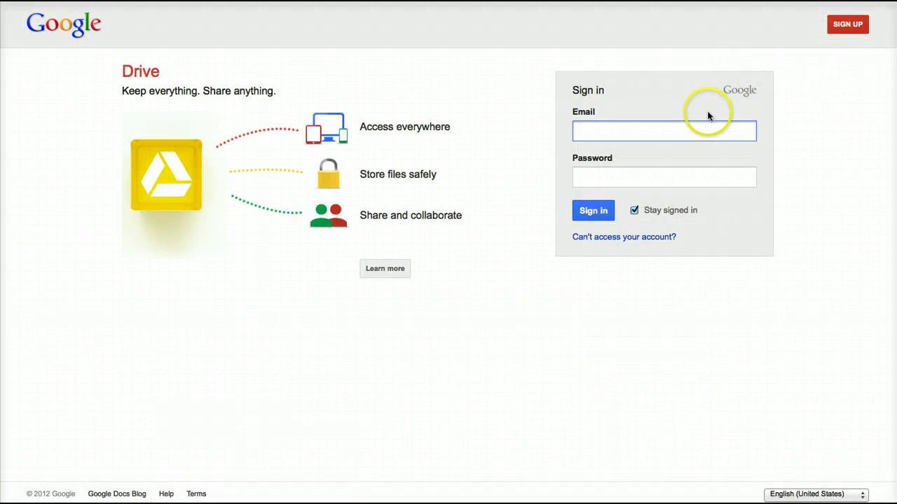
{"action": "left_click", "coordinate": [708, 132]}
{"action": "left_click", "coordinate": [645, 196]}
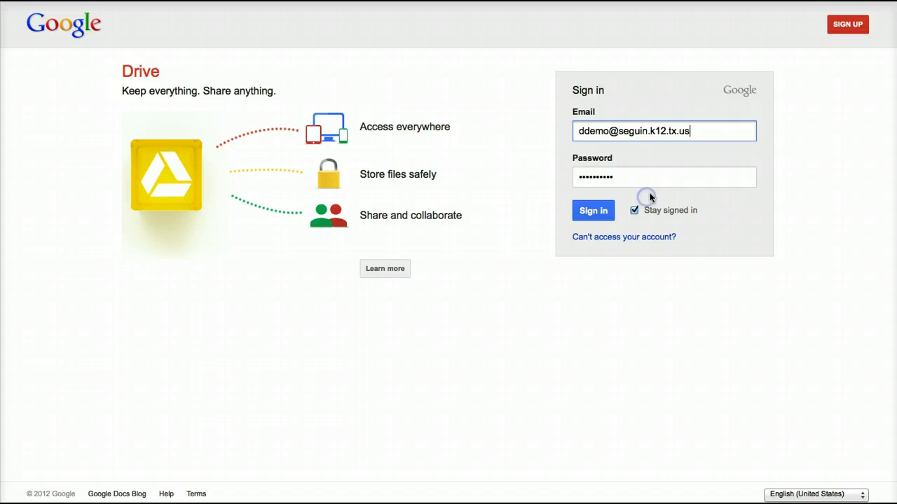
{"action": "left_click", "coordinate": [593, 213]}
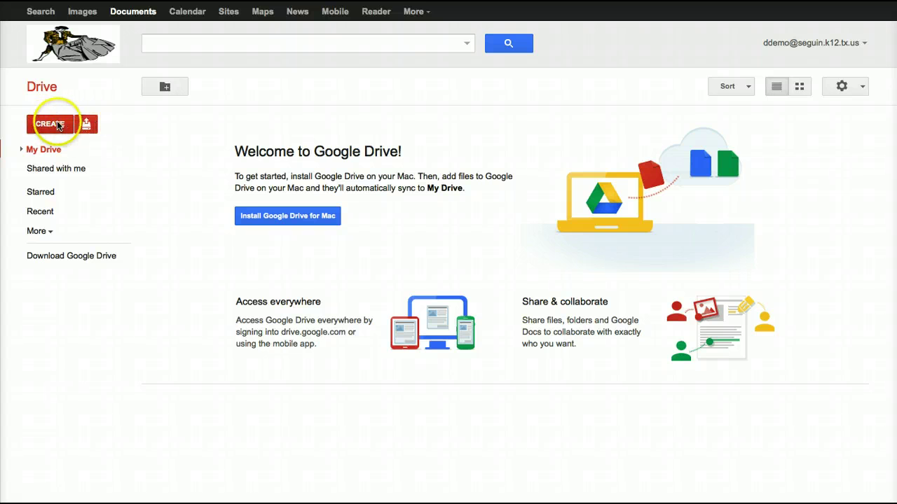
Step: Show the Upload menu next to CREATE in My Drive
{"action": "left_click", "coordinate": [85, 124]}
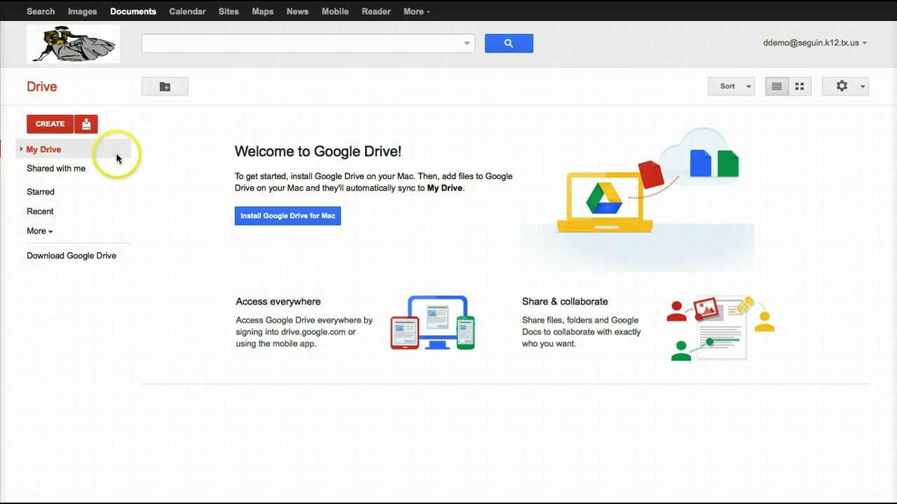
{"action": "left_click", "coordinate": [85, 127]}
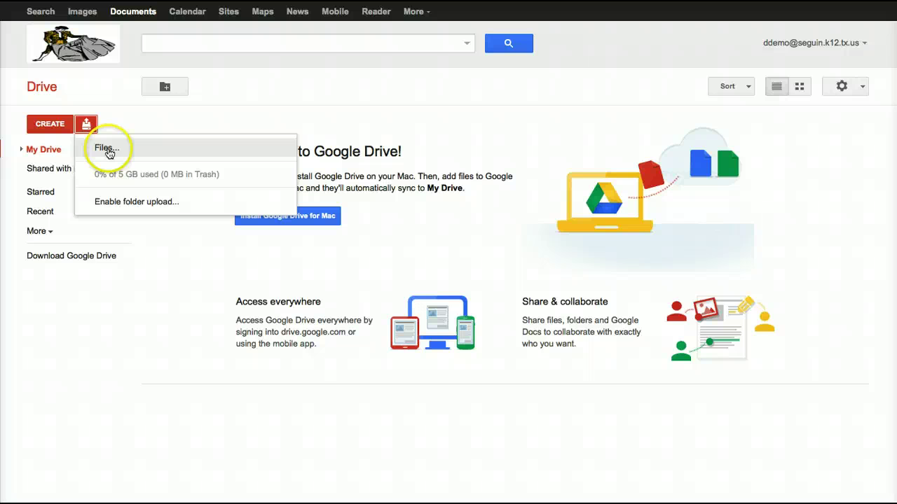
Step: Cancel the Files... upload and close the Upload menu without adding anything
{"action": "left_click", "coordinate": [105, 149]}
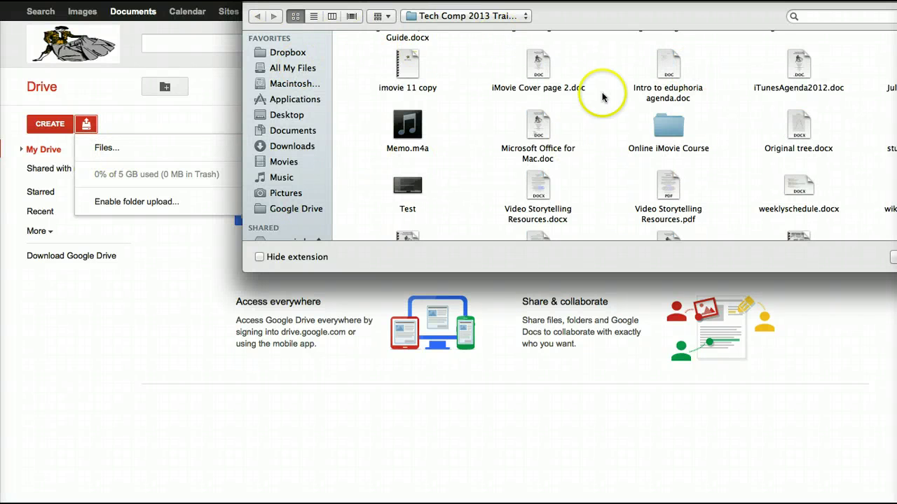
{"action": "left_click", "coordinate": [893, 257]}
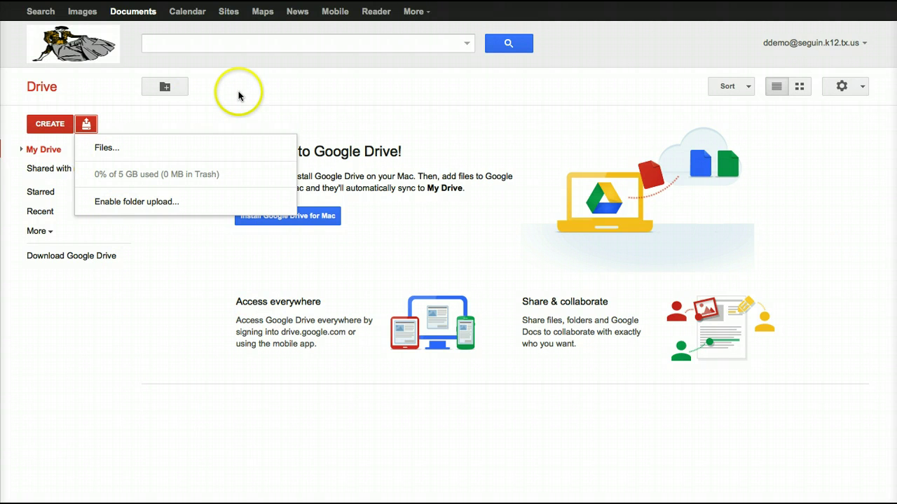
{"action": "left_click", "coordinate": [195, 118]}
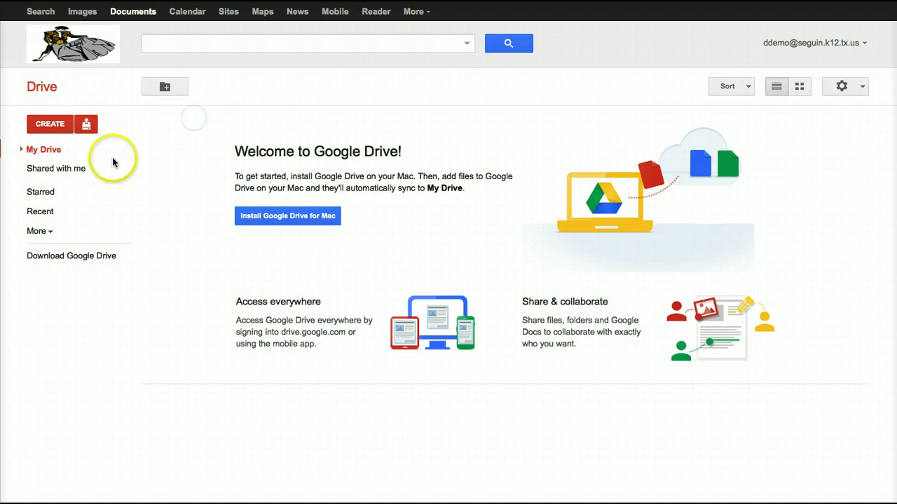
Step: Create a blank Document from Drive's CREATE list
{"action": "left_click", "coordinate": [49, 126]}
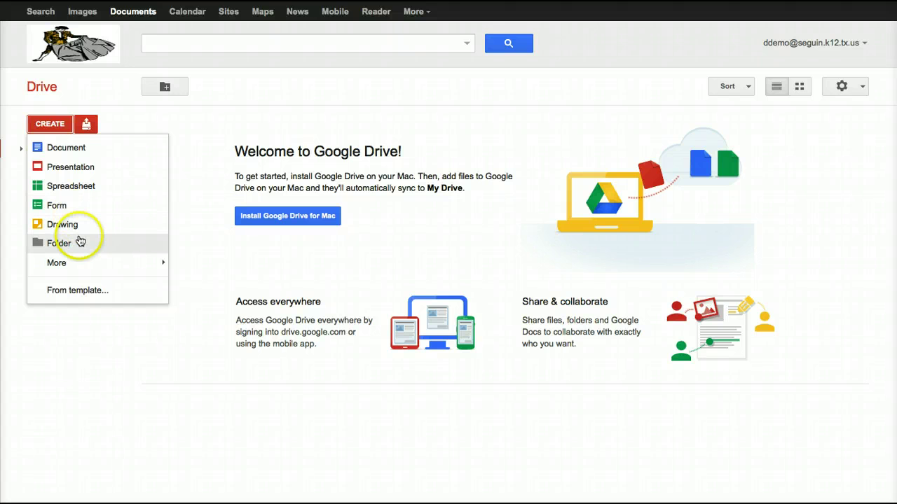
{"action": "left_click", "coordinate": [66, 149]}
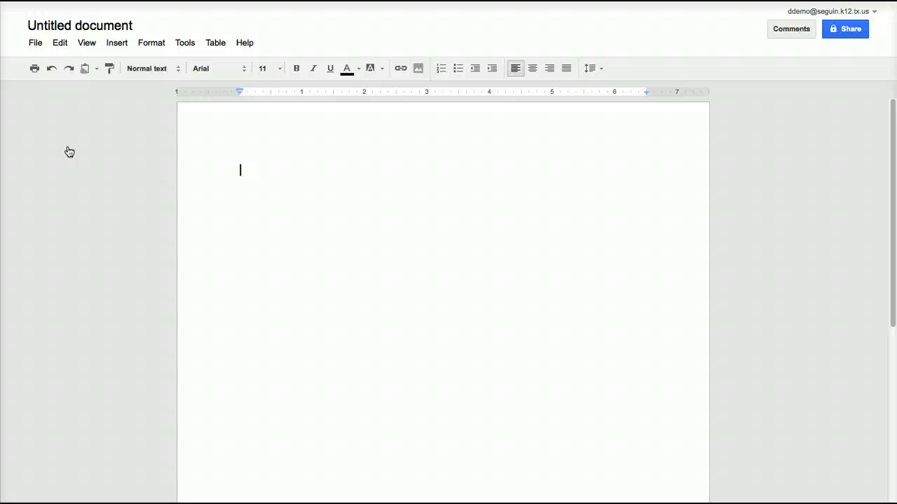
Step: Rename the Untitled document to 'Resume'
{"action": "left_click", "coordinate": [63, 154]}
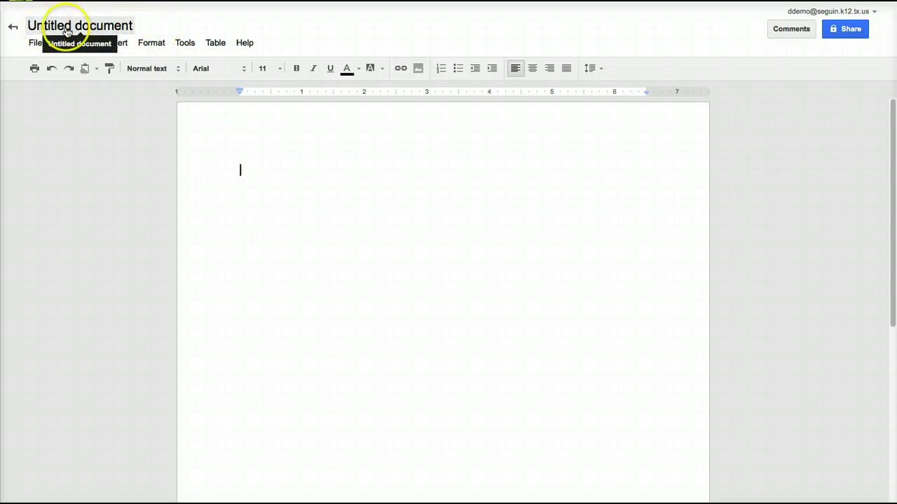
{"action": "left_click", "coordinate": [119, 32]}
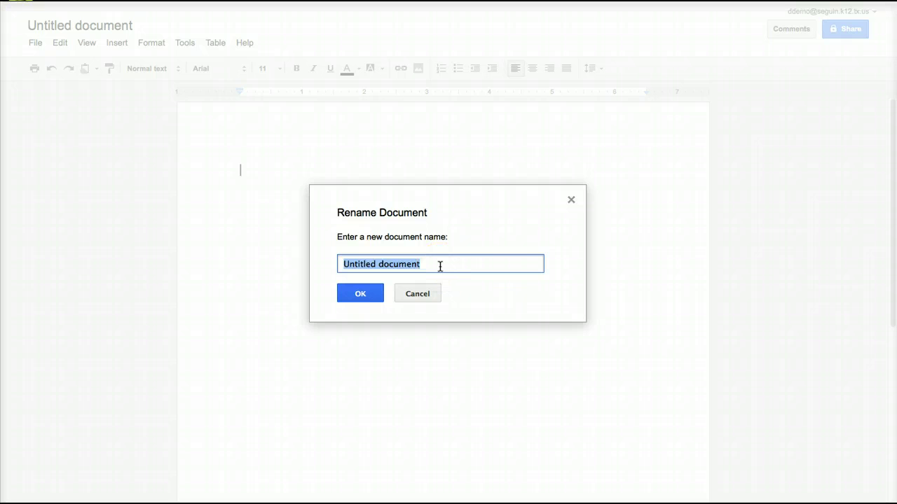
{"action": "type", "text": "Resume"}
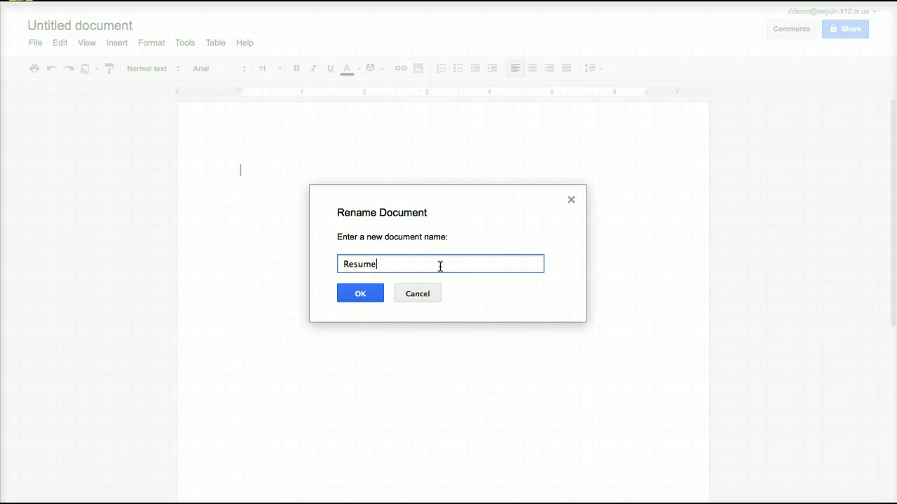
{"action": "left_click", "coordinate": [360, 294]}
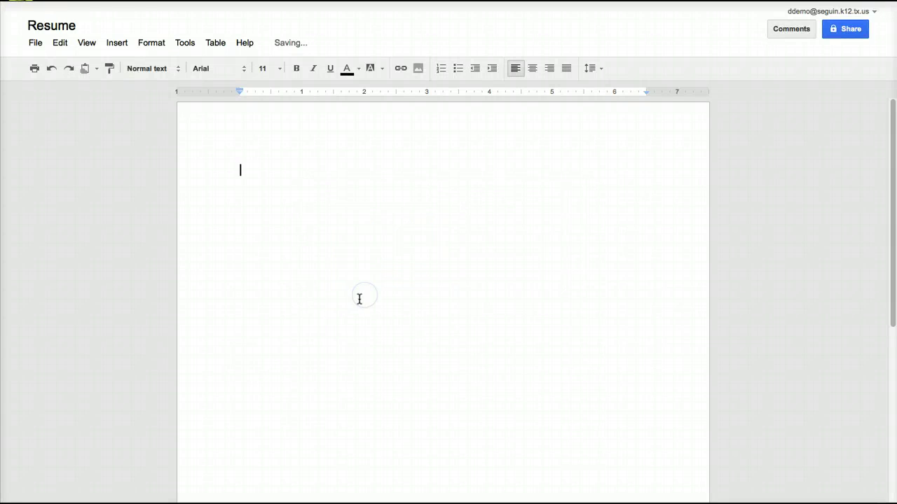
{"action": "left_click", "coordinate": [86, 52]}
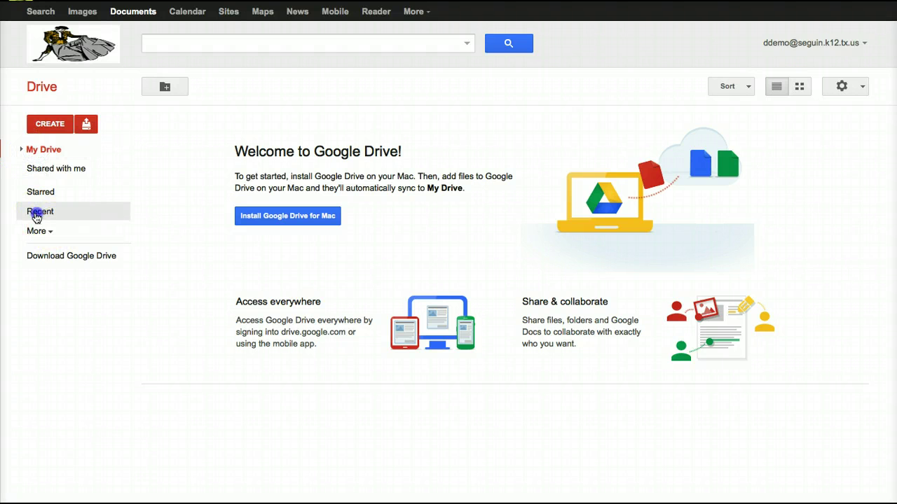
{"action": "left_click", "coordinate": [44, 213]}
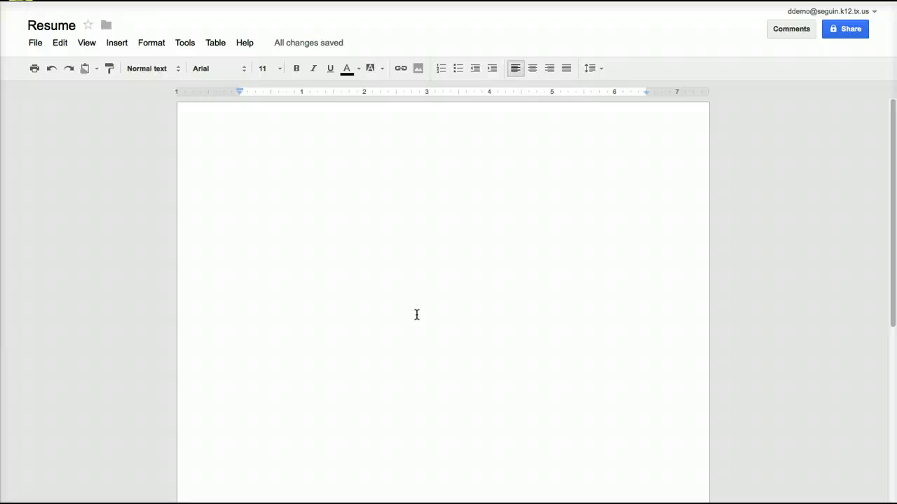
Step: Type the person's name, street address and city with ZIP, then select all three lines
{"action": "type", "text": "Donny Demo"}
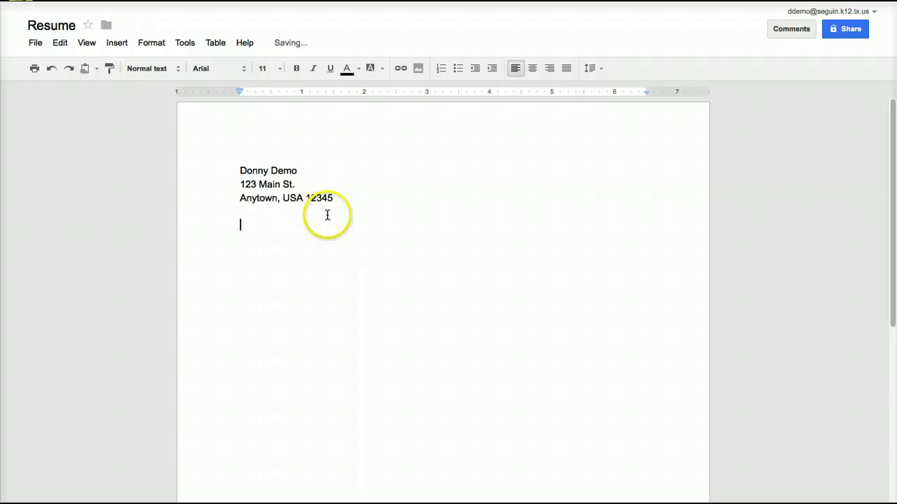
{"action": "left_click", "coordinate": [285, 220]}
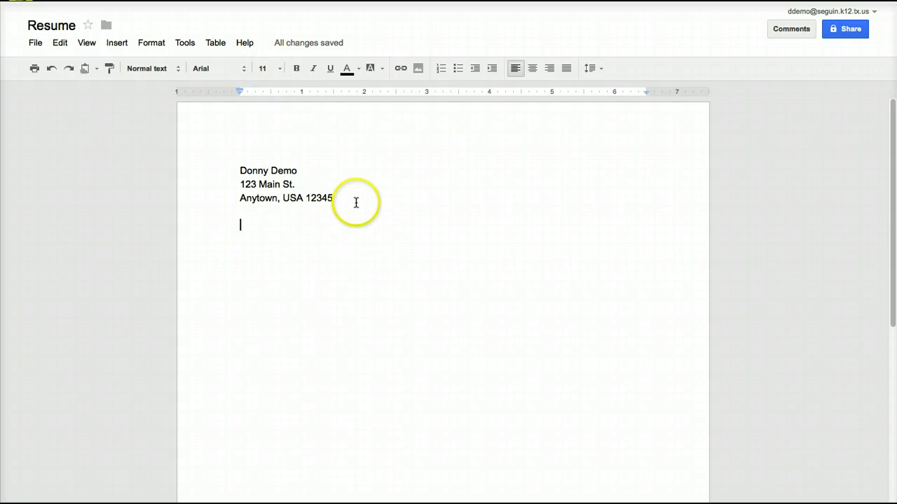
{"action": "left_click_drag", "start_coordinate": [342, 199], "coordinate": [244, 171]}
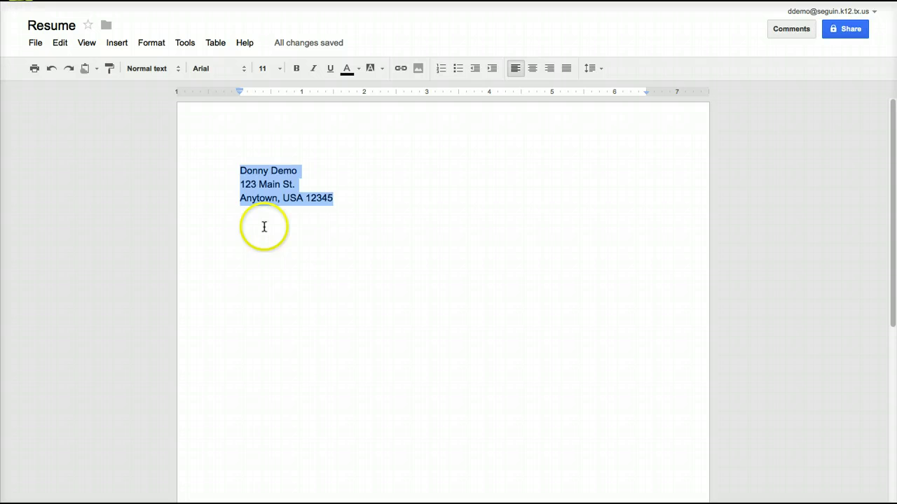
{"action": "left_click", "coordinate": [241, 70]}
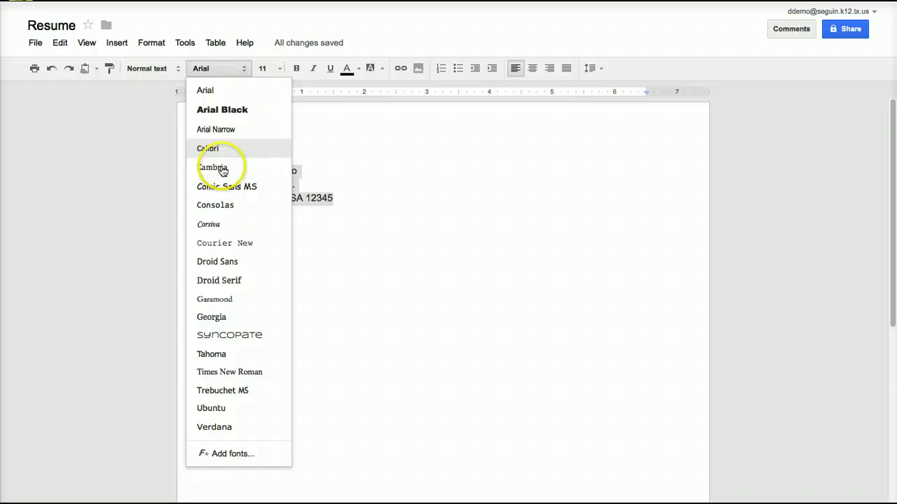
Step: Add Merriweather through Add fonts and apply it to the name and both address lines
{"action": "left_click", "coordinate": [246, 454]}
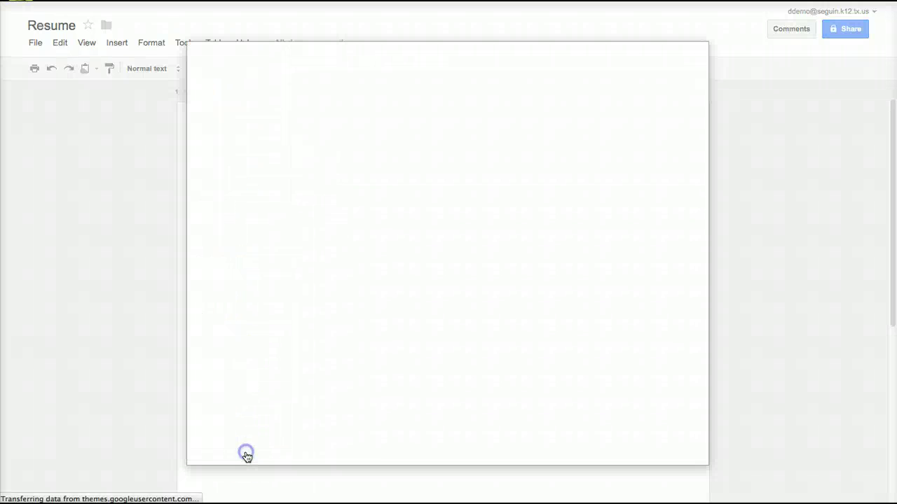
{"action": "left_click_drag", "start_coordinate": [561, 148], "coordinate": [559, 293]}
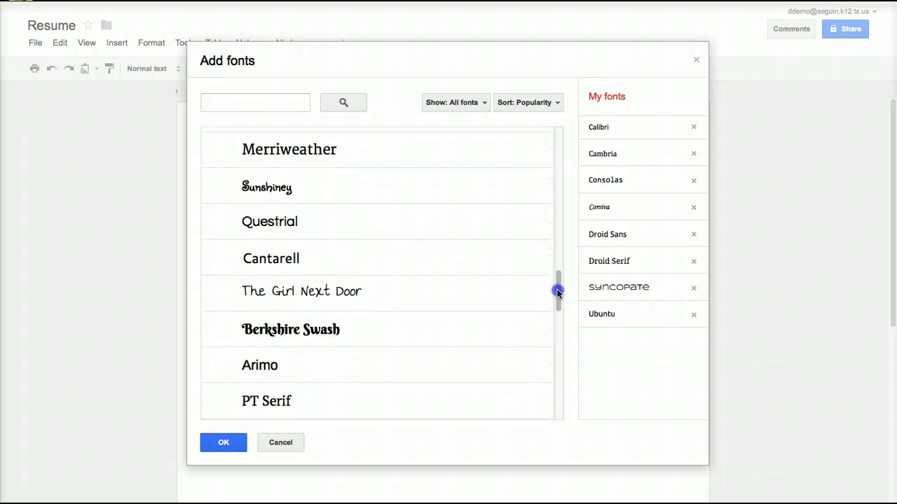
{"action": "left_click", "coordinate": [298, 150]}
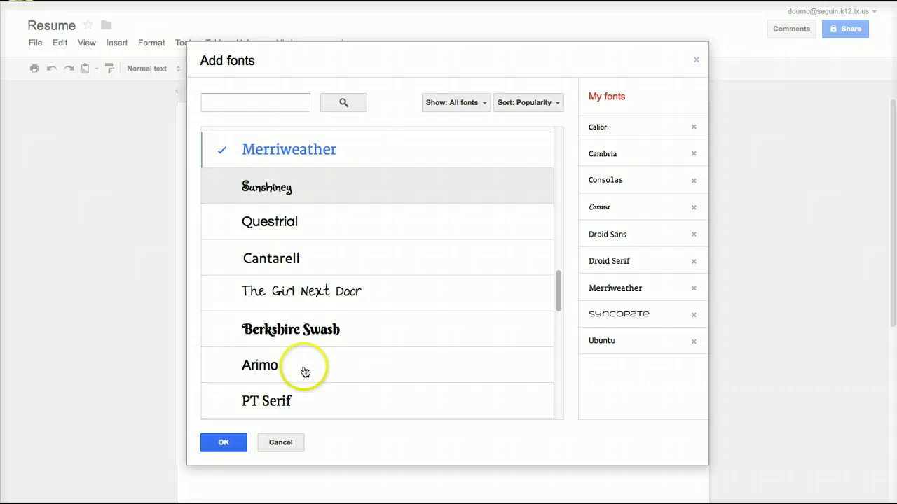
{"action": "left_click", "coordinate": [223, 443]}
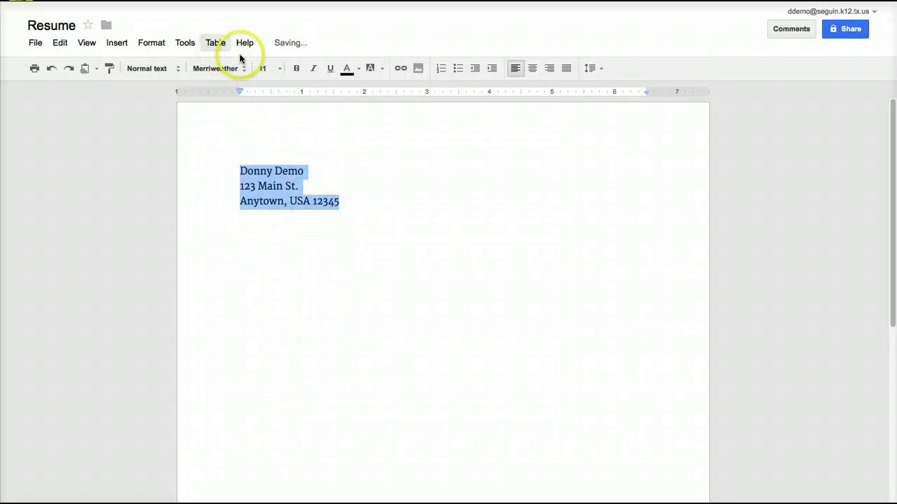
{"action": "left_click", "coordinate": [244, 70]}
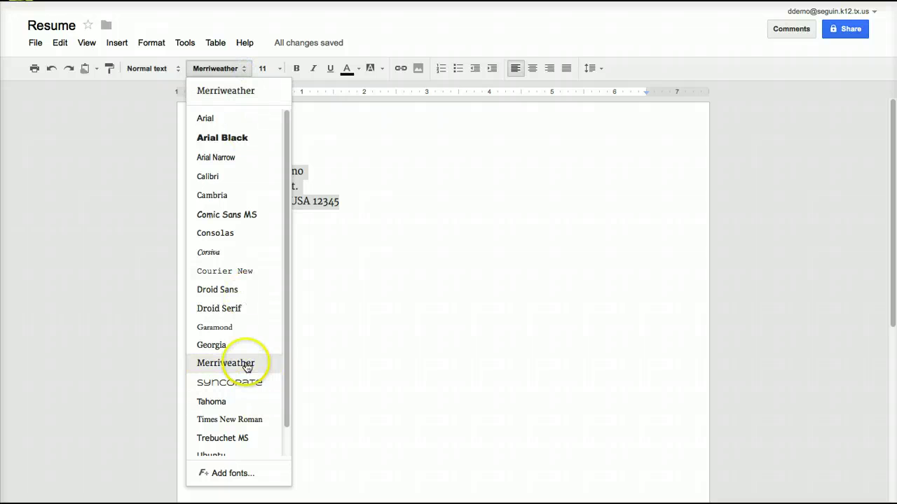
{"action": "left_click", "coordinate": [402, 123]}
{"action": "left_click_drag", "start_coordinate": [316, 165], "coordinate": [238, 171]}
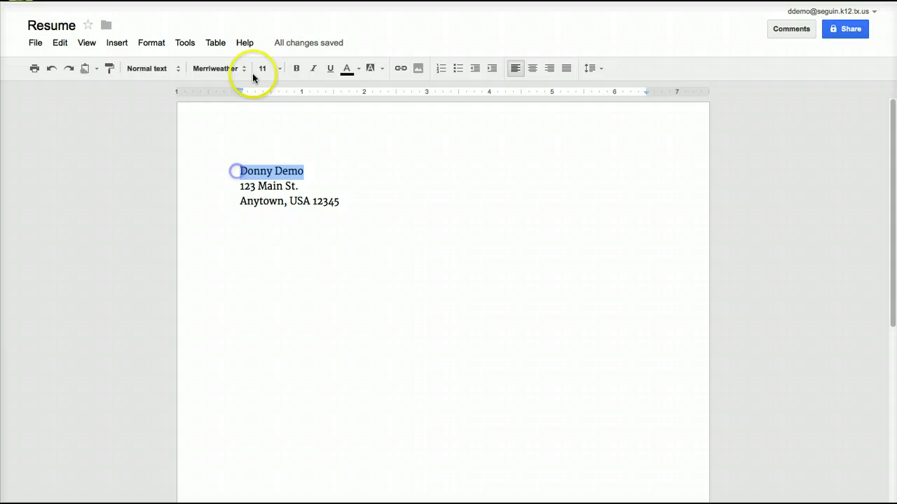
{"action": "left_click_drag", "start_coordinate": [356, 202], "coordinate": [227, 178]}
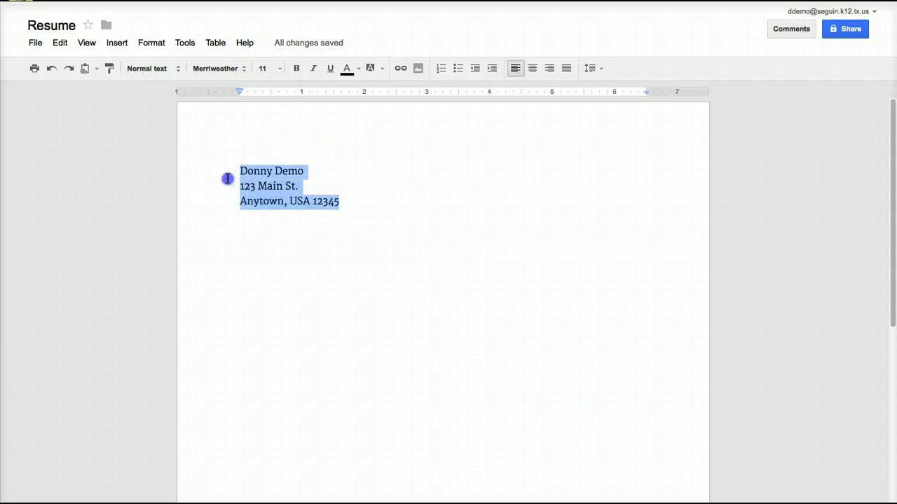
{"action": "left_click", "coordinate": [279, 69]}
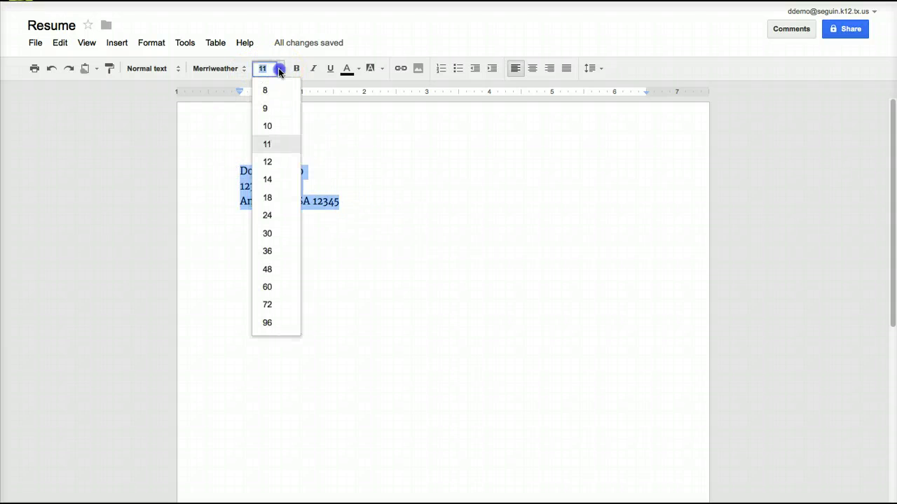
Step: Enlarge the header lines to 12 pt and format the name in bold blue 18 pt
{"action": "left_click", "coordinate": [268, 162]}
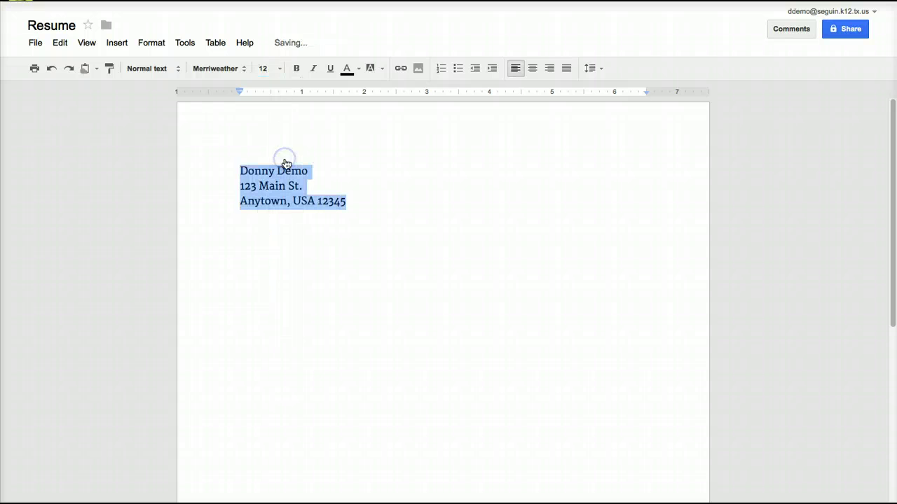
{"action": "left_click", "coordinate": [313, 171]}
{"action": "left_click_drag", "start_coordinate": [312, 170], "coordinate": [221, 169]}
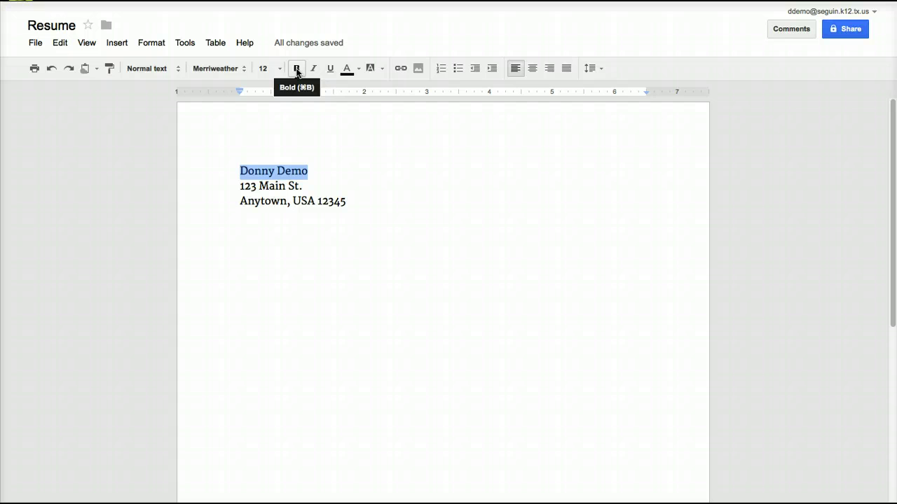
{"action": "left_click", "coordinate": [297, 69]}
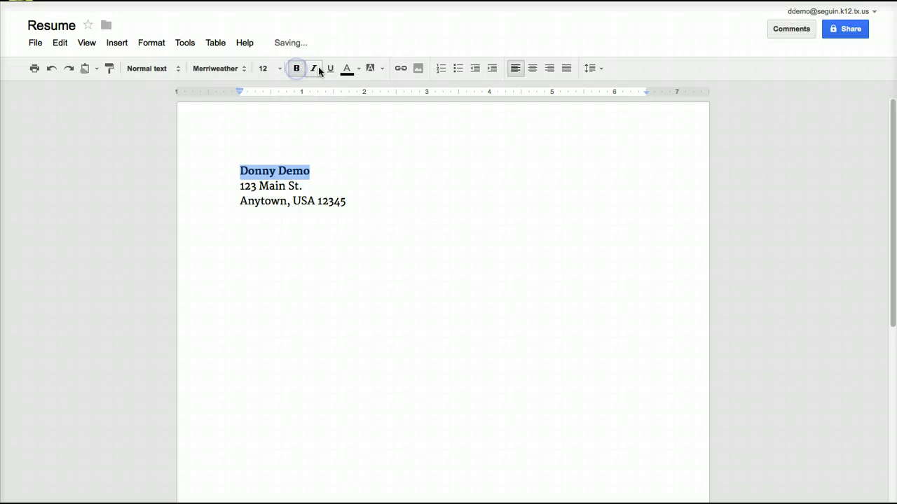
{"action": "left_click", "coordinate": [359, 69]}
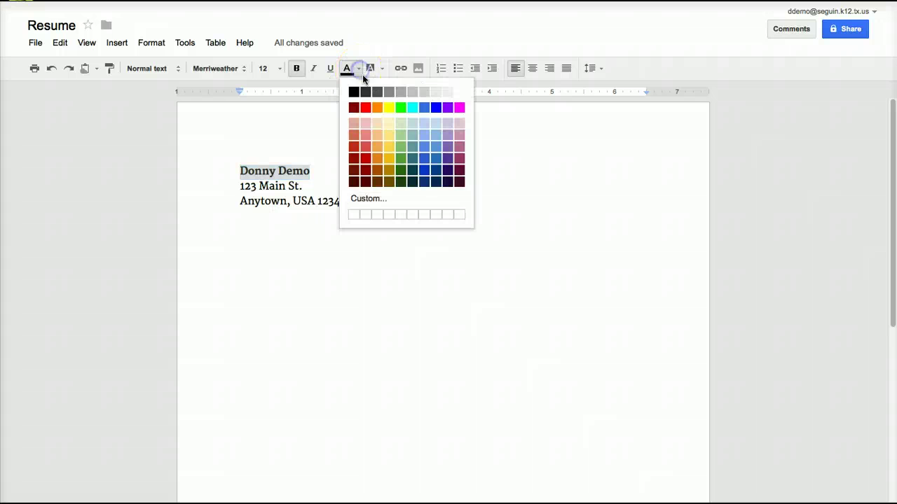
{"action": "left_click", "coordinate": [424, 160]}
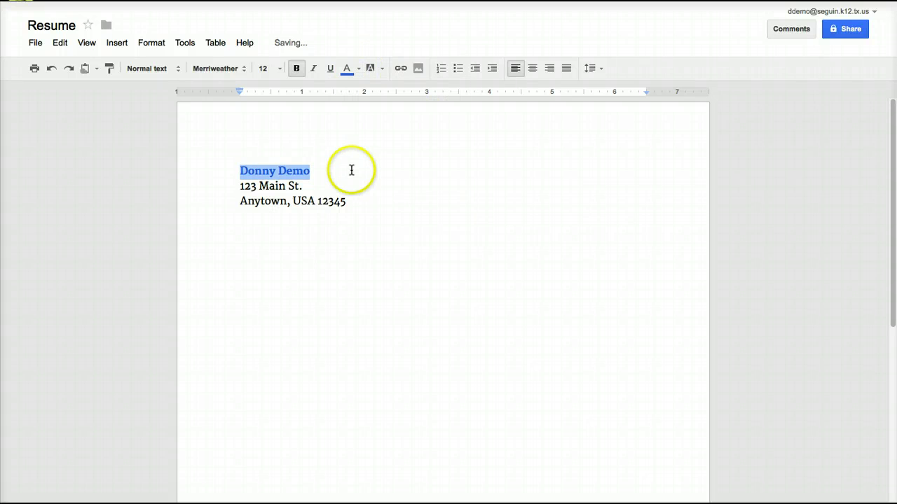
{"action": "left_click", "coordinate": [278, 68]}
{"action": "left_click", "coordinate": [286, 201]}
{"action": "left_click", "coordinate": [410, 229]}
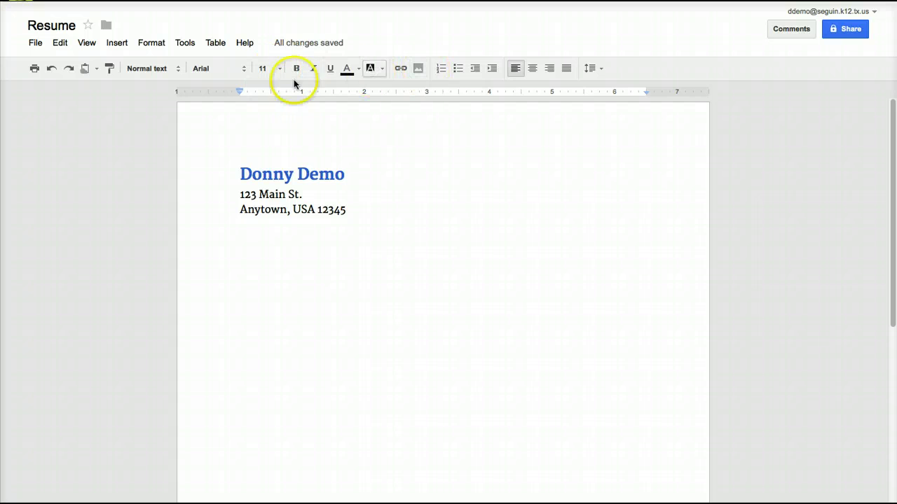
{"action": "left_click", "coordinate": [179, 68]}
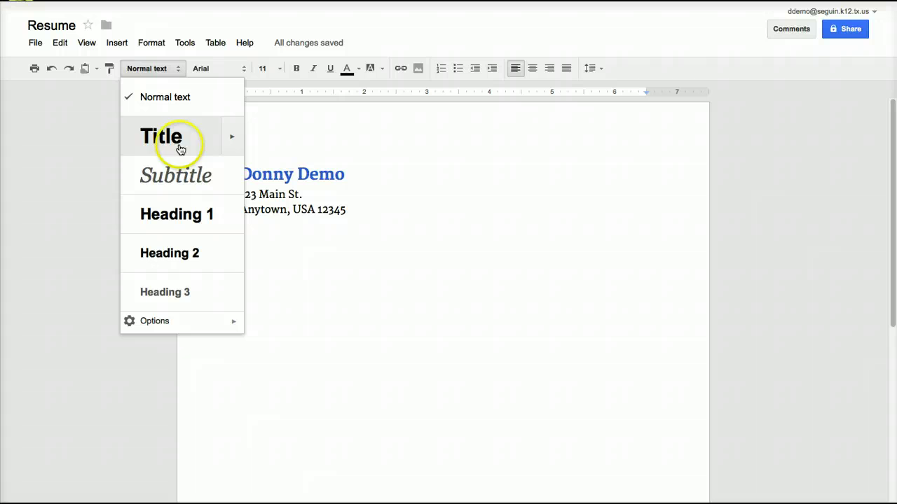
{"action": "left_click", "coordinate": [355, 133]}
{"action": "left_click_drag", "start_coordinate": [337, 177], "coordinate": [239, 174]}
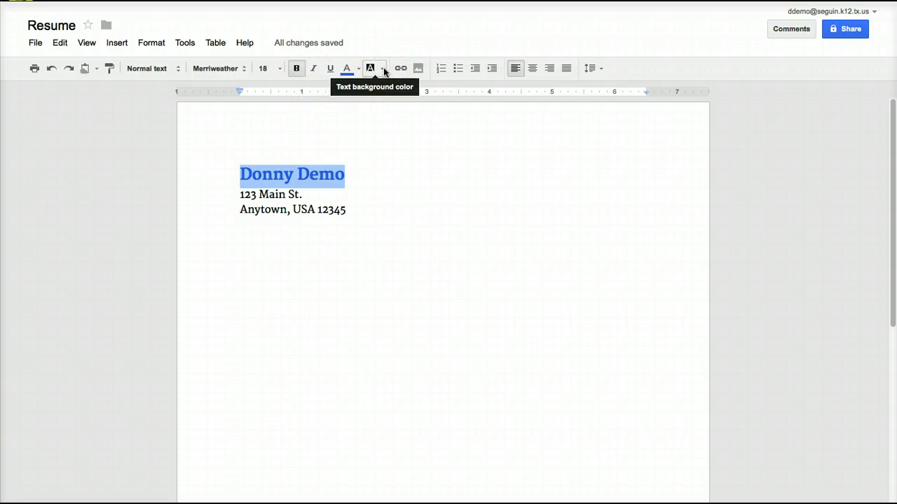
{"action": "left_click", "coordinate": [386, 127]}
{"action": "left_click_drag", "start_coordinate": [353, 218], "coordinate": [184, 169]}
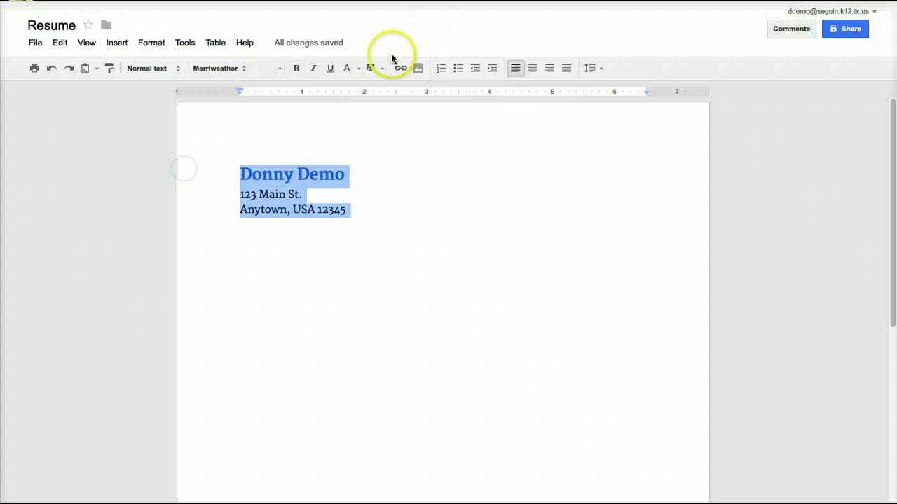
{"action": "left_click", "coordinate": [386, 73]}
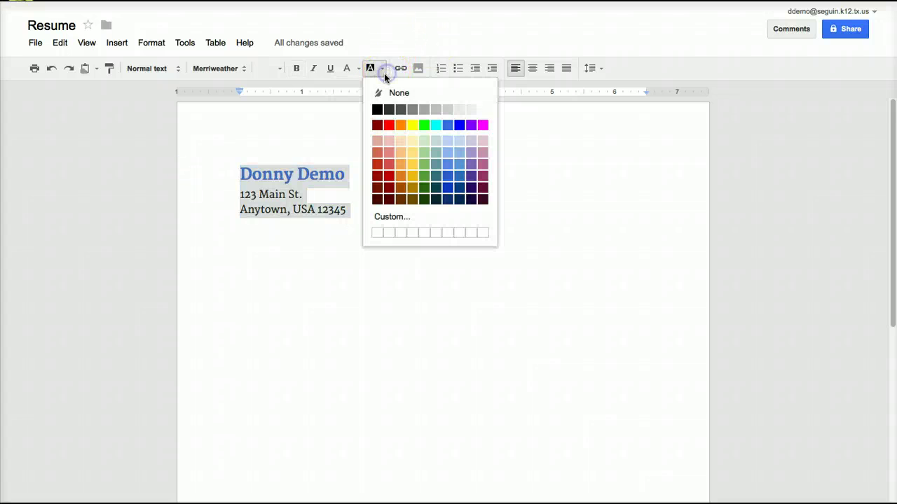
{"action": "left_click", "coordinate": [414, 126]}
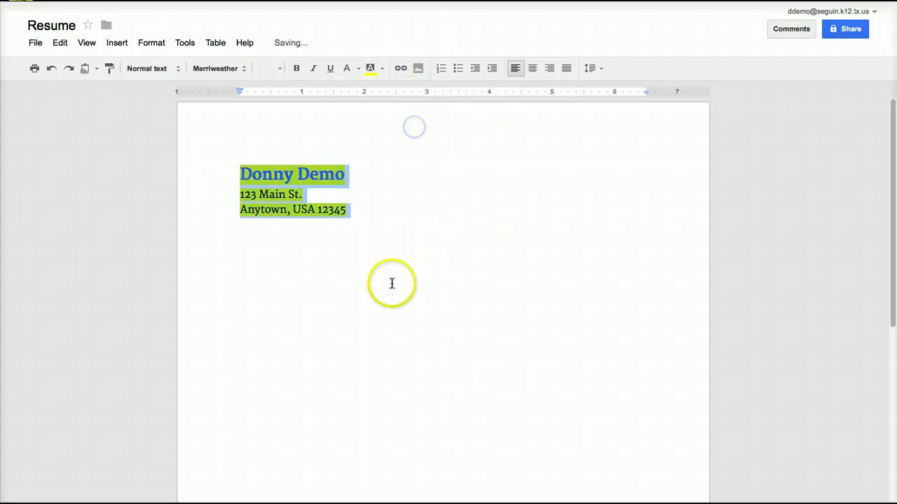
{"action": "left_click", "coordinate": [367, 240]}
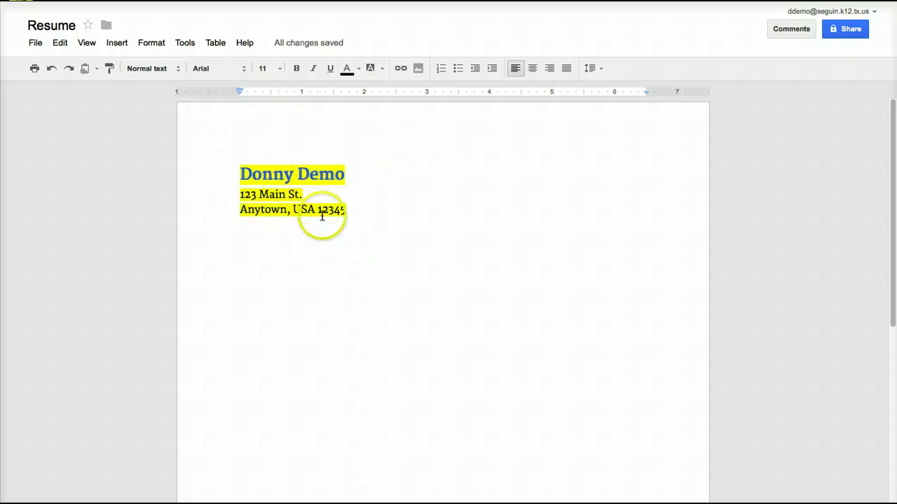
{"action": "left_click", "coordinate": [51, 68]}
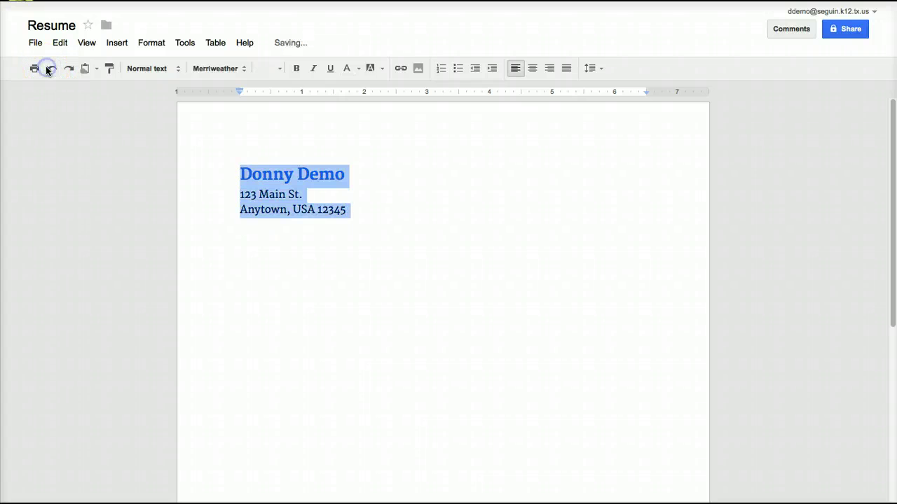
{"action": "left_click", "coordinate": [376, 162]}
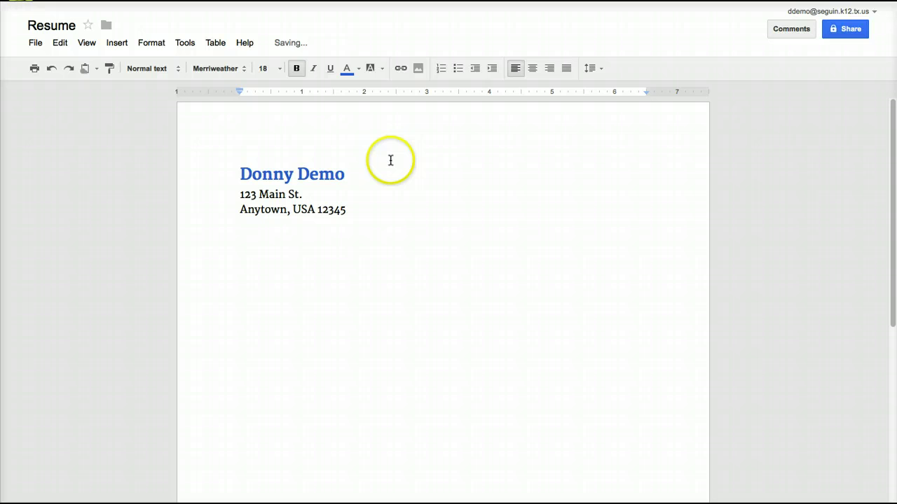
{"action": "left_click", "coordinate": [367, 214]}
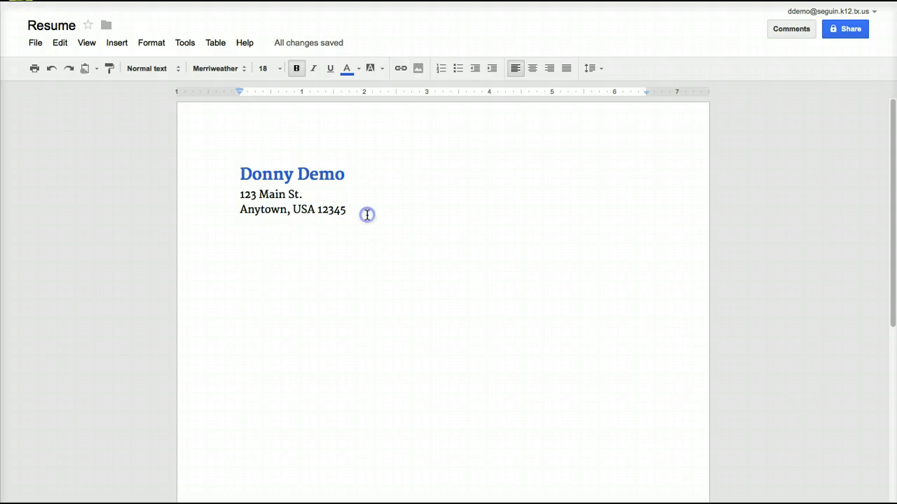
Step: Add 'My qualifications include:' with bullets Excellent communication skills, Organized, Technological skills
{"action": "key", "text": "Return"}
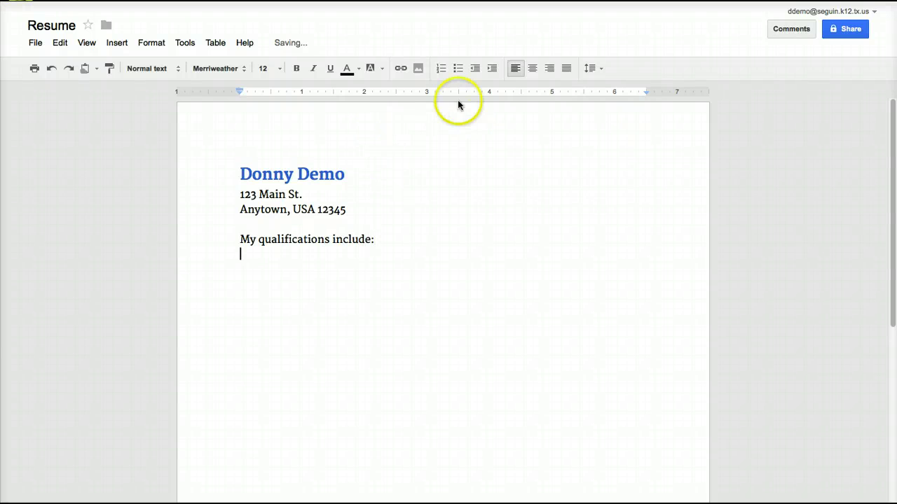
{"action": "left_click", "coordinate": [442, 69]}
{"action": "left_click", "coordinate": [457, 69]}
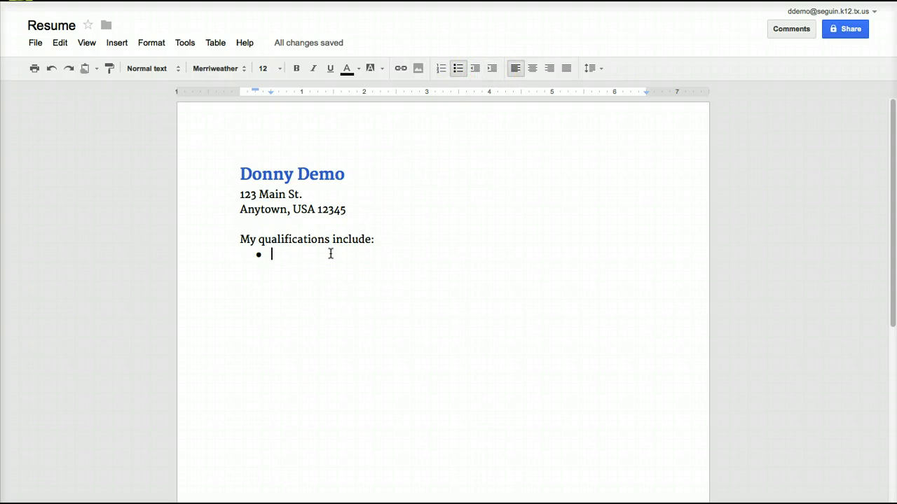
{"action": "type", "text": "Exp"}
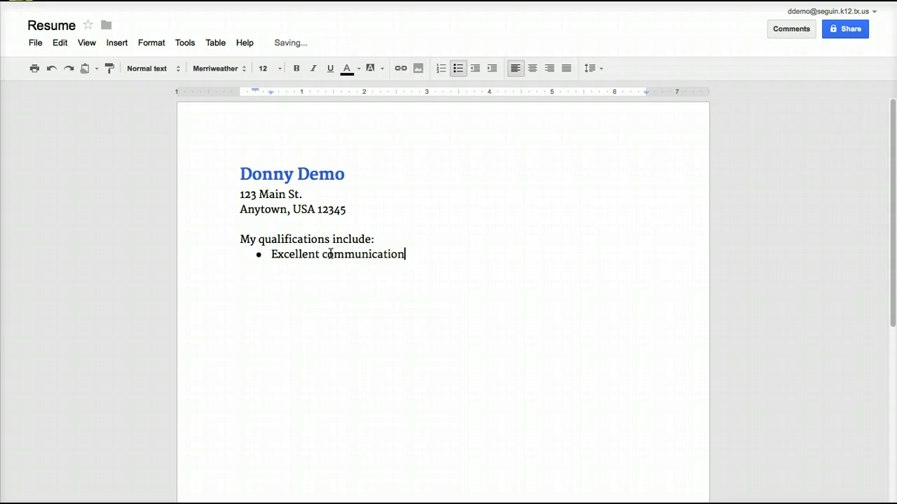
{"action": "type", "text": " ski"}
{"action": "type", "text": "Organized"}
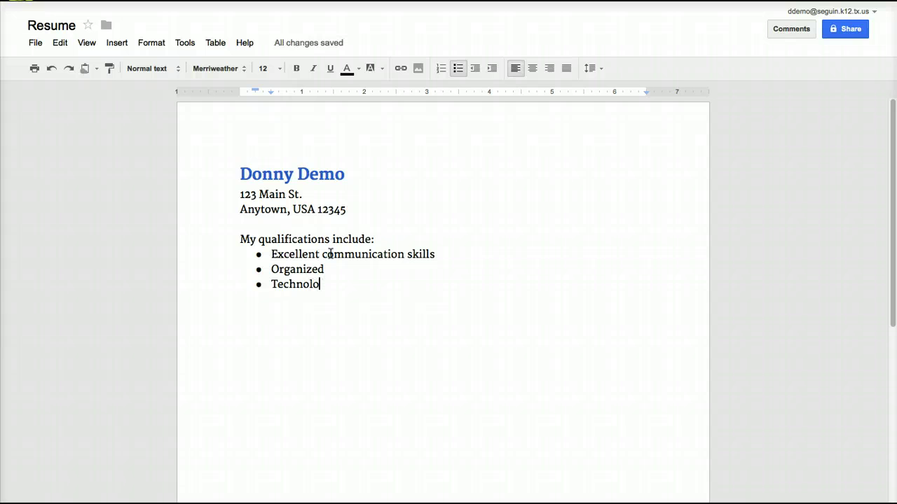
{"action": "type", "text": "gical skills"}
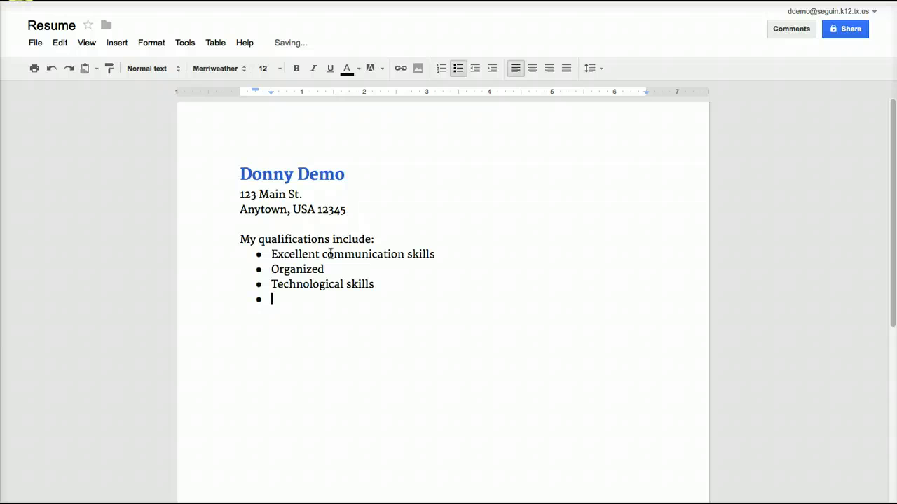
{"action": "key", "text": "Return"}
{"action": "key", "text": "Return"}
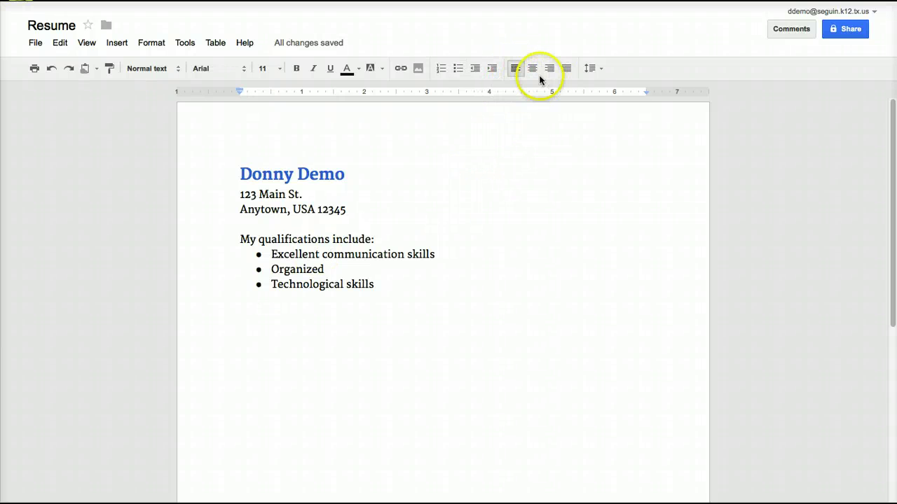
Step: Center-align the resume's name and two address lines, then select the qualifications heading and bullets
{"action": "left_click_drag", "start_coordinate": [356, 213], "coordinate": [220, 175]}
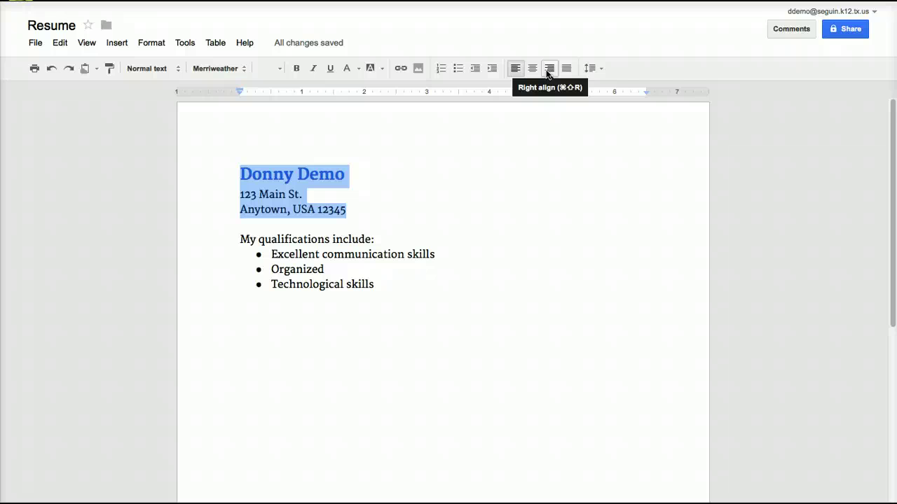
{"action": "left_click", "coordinate": [547, 70]}
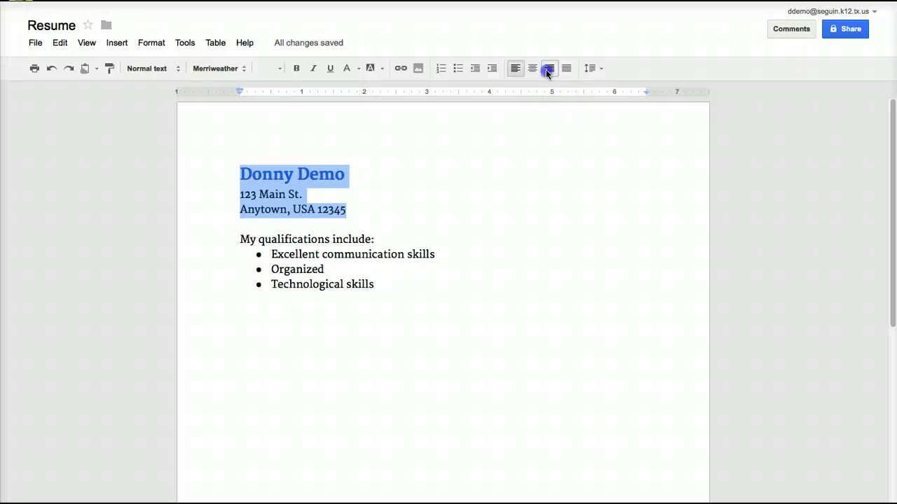
{"action": "left_click", "coordinate": [568, 261]}
{"action": "left_click_drag", "start_coordinate": [646, 210], "coordinate": [541, 177]}
{"action": "left_click", "coordinate": [533, 68]}
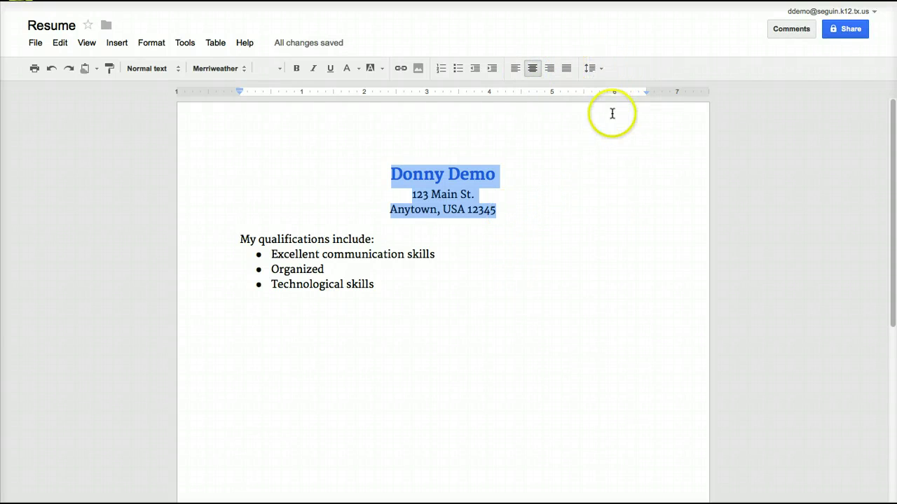
{"action": "left_click_drag", "start_coordinate": [377, 285], "coordinate": [203, 243]}
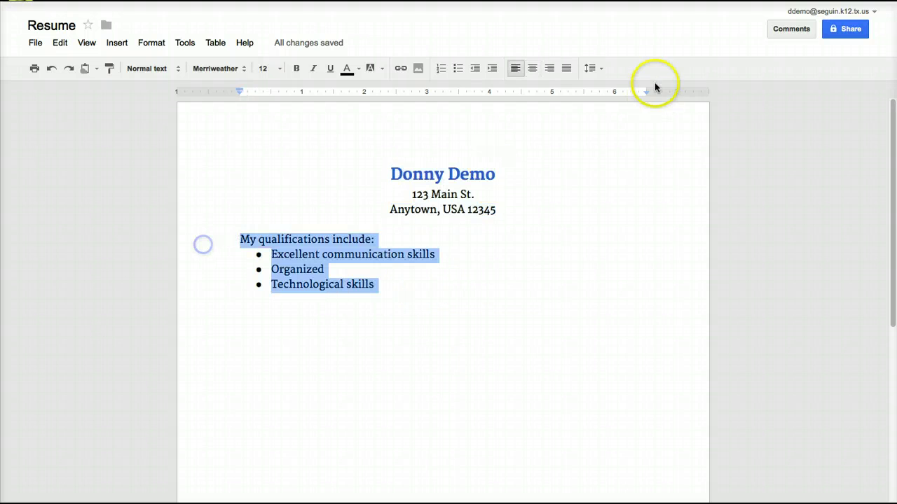
Step: Apply a wider line spacing to the qualifications heading and its three bulleted items
{"action": "left_click", "coordinate": [599, 71]}
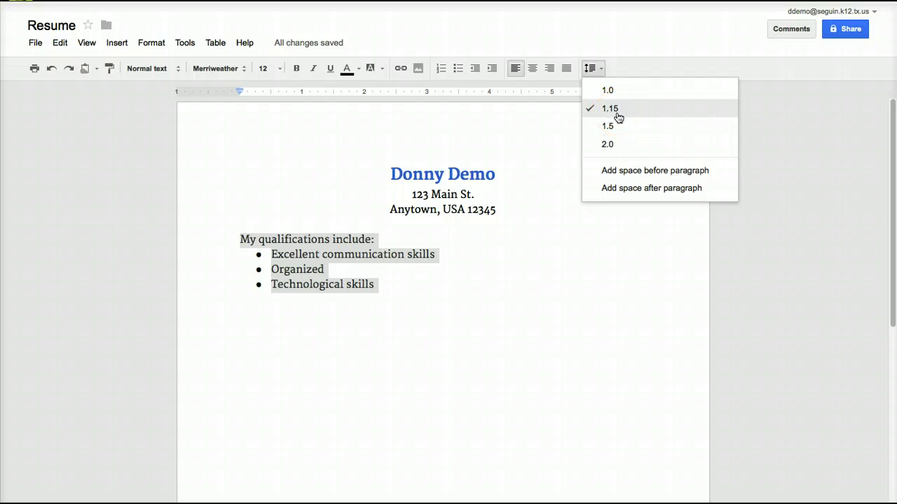
{"action": "mouse_move", "coordinate": [619, 118]}
{"action": "left_mouse_down"}
{"action": "mouse_move", "coordinate": [669, 115]}
{"action": "mouse_move", "coordinate": [624, 117]}
{"action": "mouse_move", "coordinate": [619, 132]}
{"action": "left_mouse_up"}
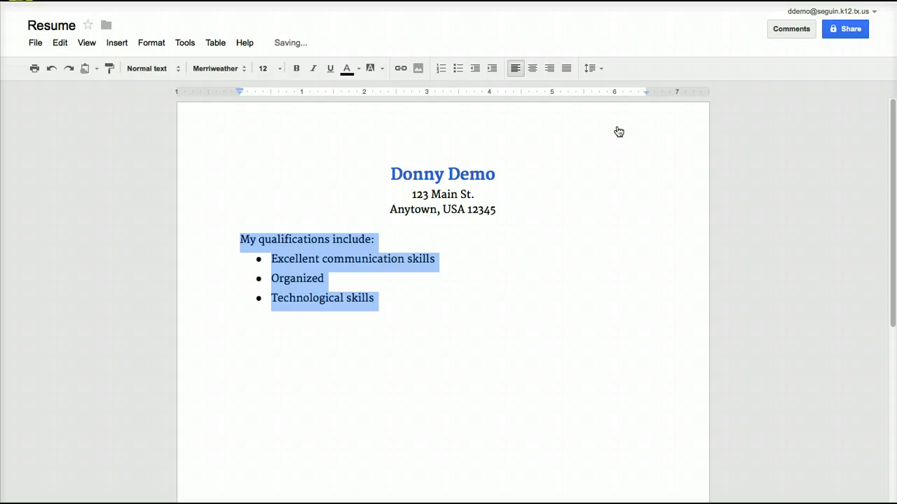
{"action": "left_click", "coordinate": [433, 302]}
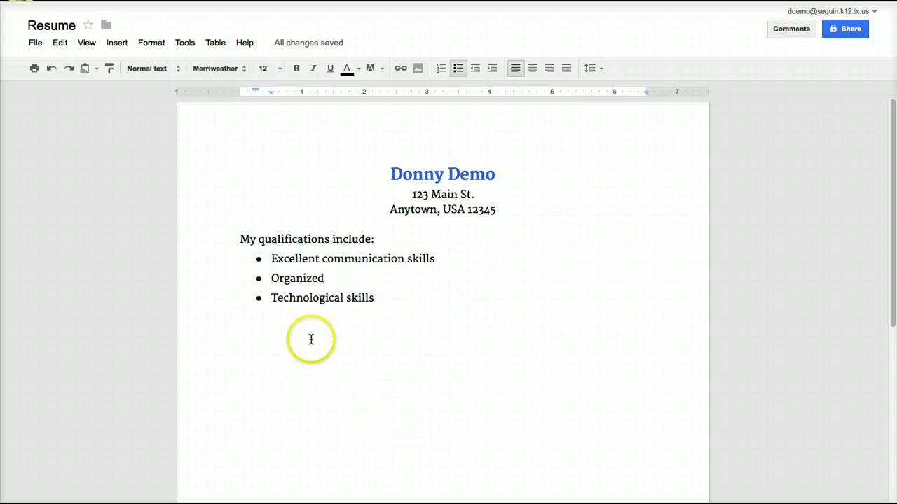
{"action": "left_click", "coordinate": [669, 281]}
{"action": "left_click", "coordinate": [668, 281]}
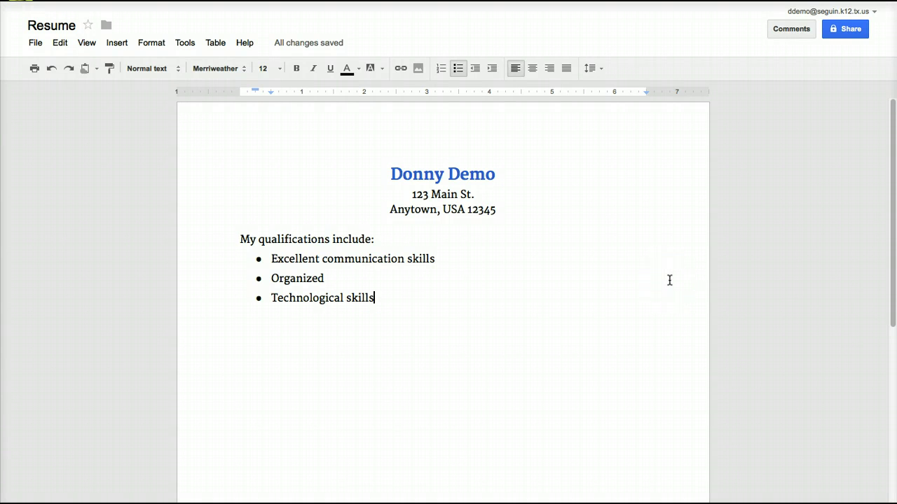